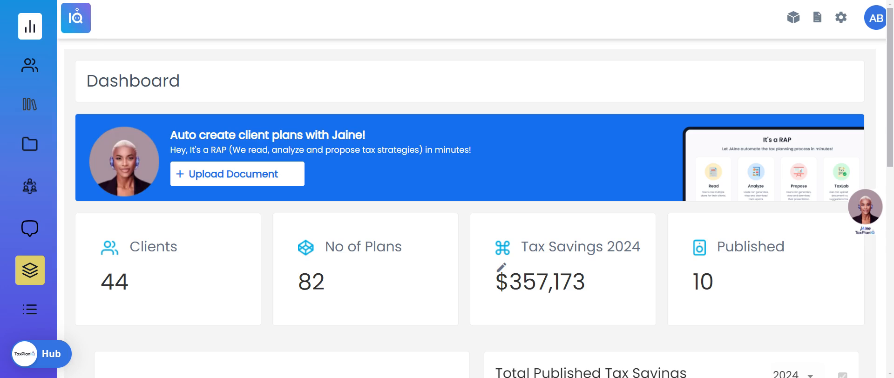
# Start a new document upload and enter the plan name as the client's first name followed by Phase 1.
pyautogui.click(237, 175)
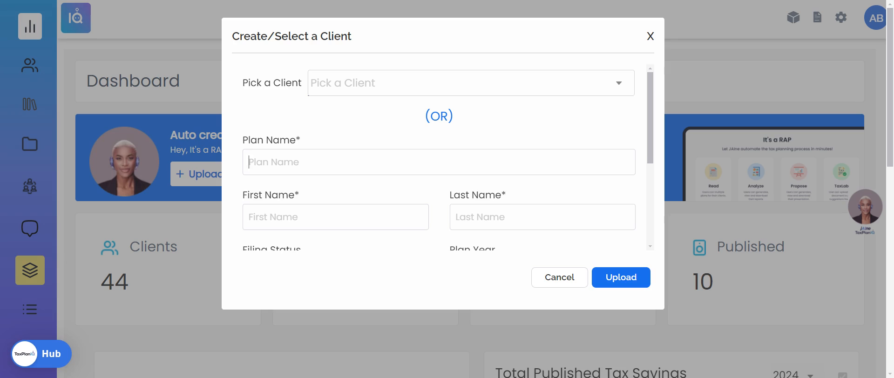
pyautogui.write('Eloise Phase')
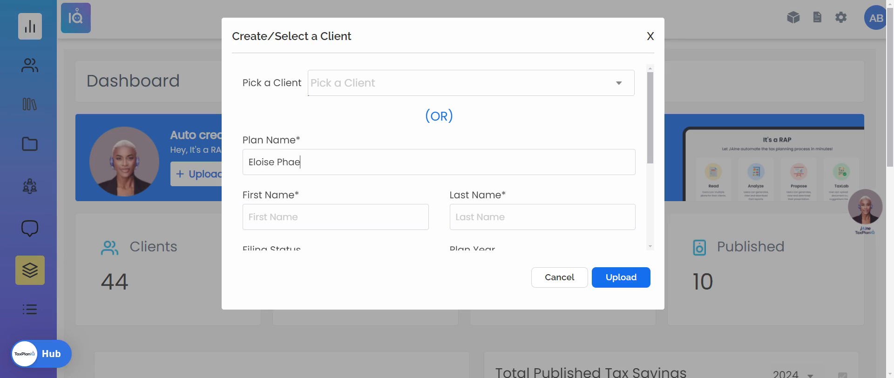
pyautogui.write(' 1')
# Enter the client's first name and last name in the new client form.
pyautogui.click(282, 220)
pyautogui.press('Tab')
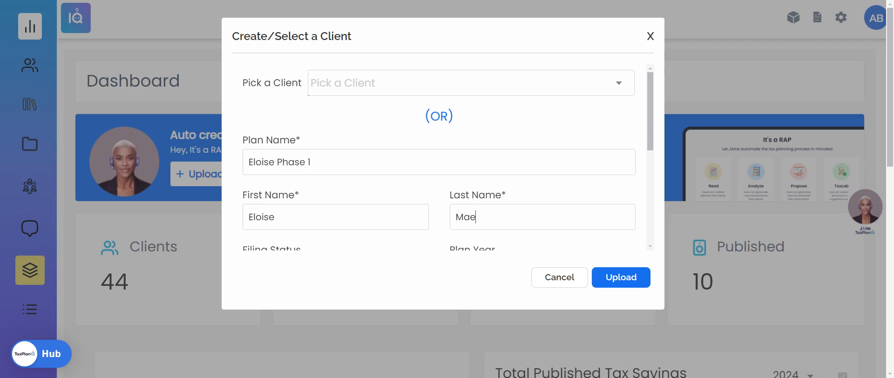
# Set the client's filing status to MFJ.
pyautogui.scroll(-2, 307, 191)
pyautogui.click(307, 191)
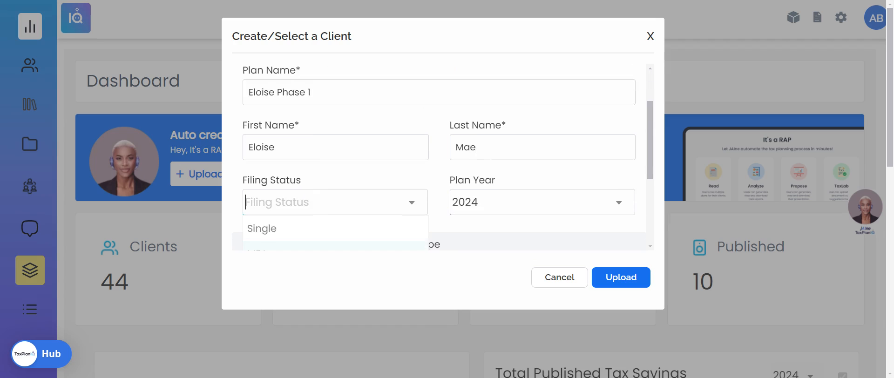
pyautogui.scroll(-2, 303, 198)
pyautogui.click(300, 193)
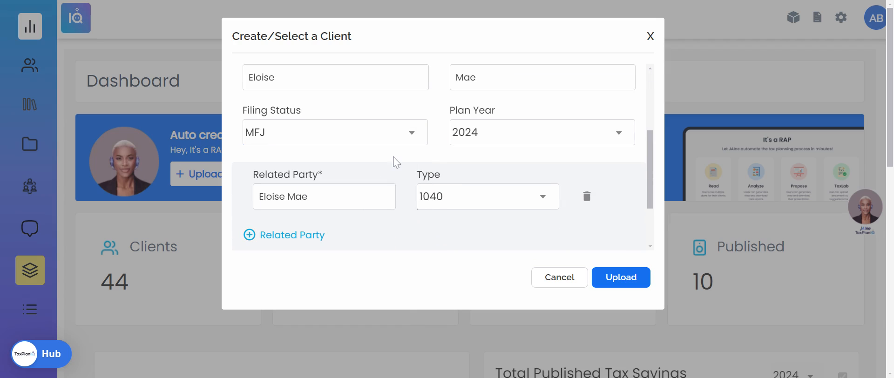
# Add a second related party and set its type to Sch C.
pyautogui.click(307, 240)
pyautogui.scroll(-1, 438, 195)
pyautogui.click(480, 184)
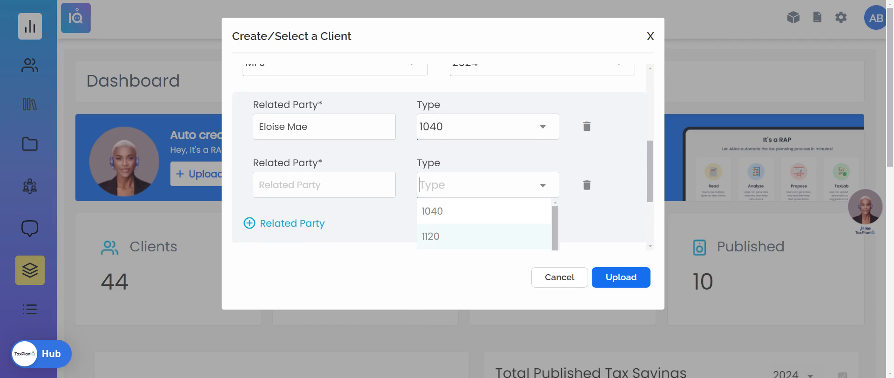
pyautogui.scroll(-1, 480, 186)
pyautogui.click(477, 242)
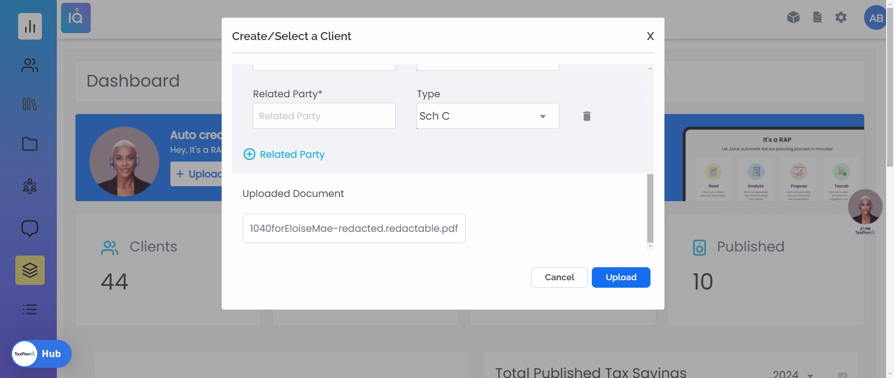
# Name the new related party Creations by Eloise and submit the upload.
pyautogui.write('Creations by')
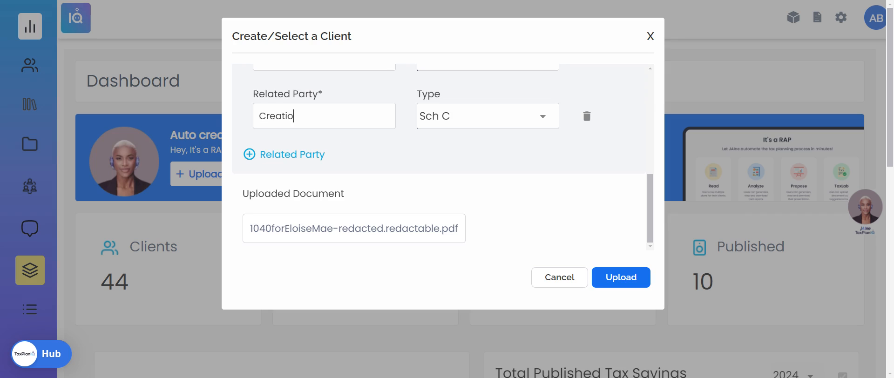
pyautogui.write(' Eloise')
pyautogui.click(619, 293)
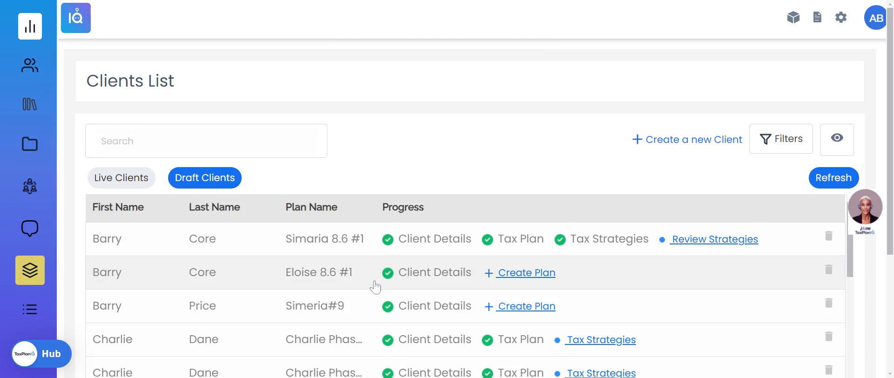
# Open plan creation for the new client's draft entry in the clients list.
pyautogui.scroll(-4, 359, 280)
pyautogui.scroll(-1, 346, 278)
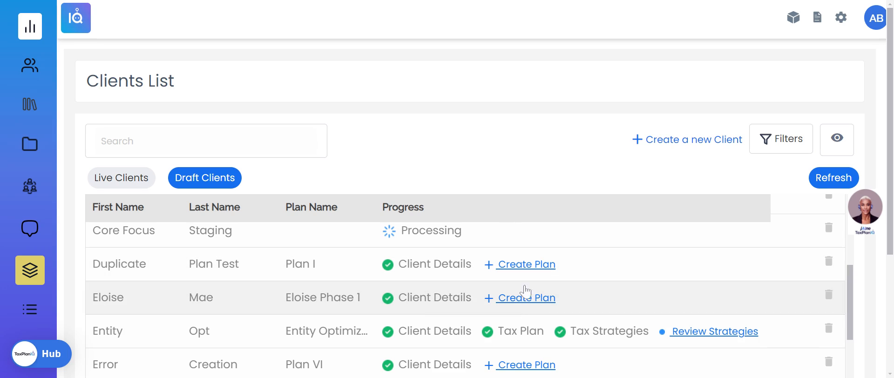
pyautogui.click(517, 299)
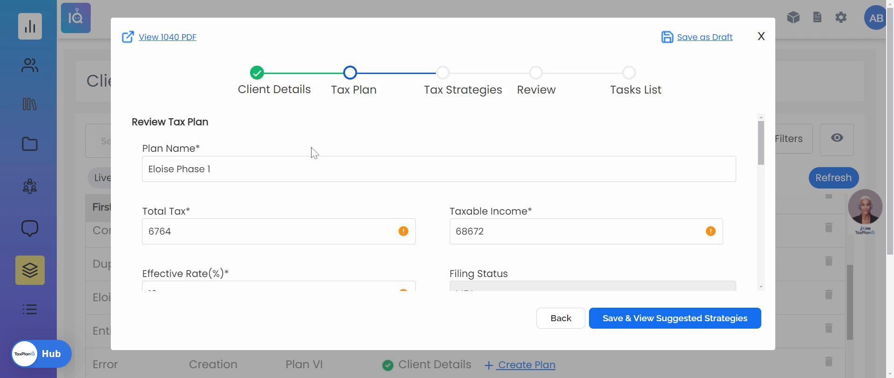
# Review the tax plan figures and set the home state to Arizona.
pyautogui.scroll(-2, 316, 143)
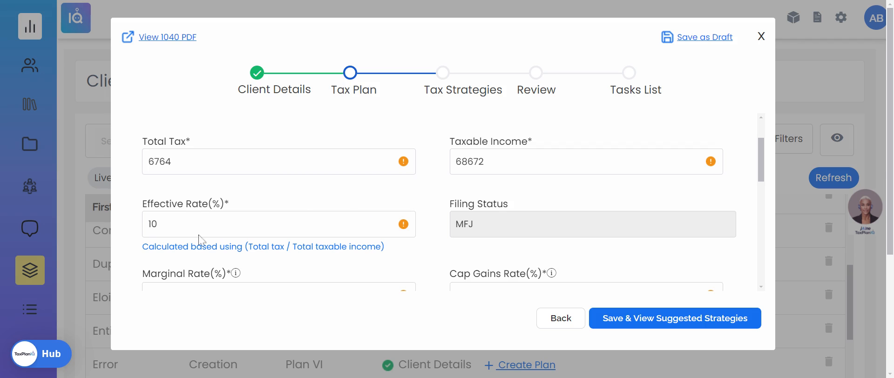
pyautogui.scroll(-2, 295, 208)
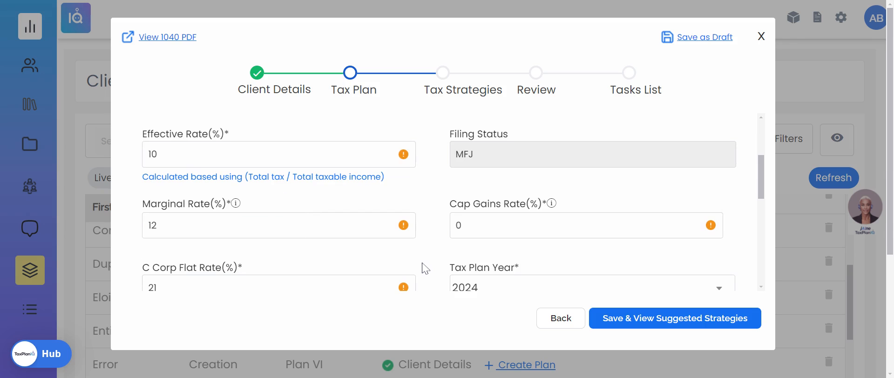
pyautogui.scroll(-2, 302, 252)
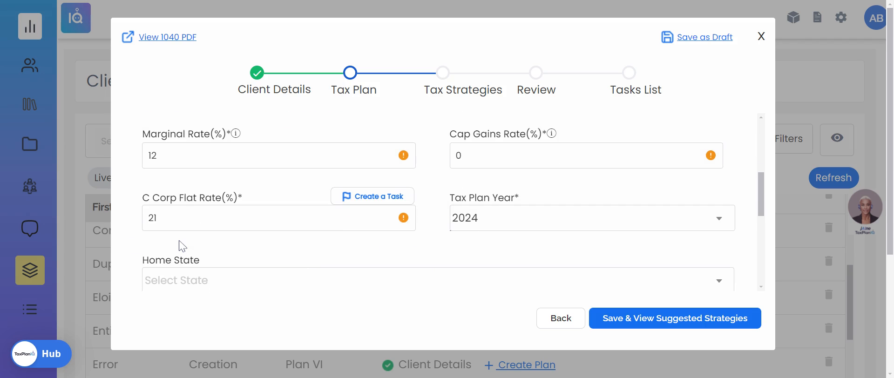
pyautogui.scroll(-2, 233, 235)
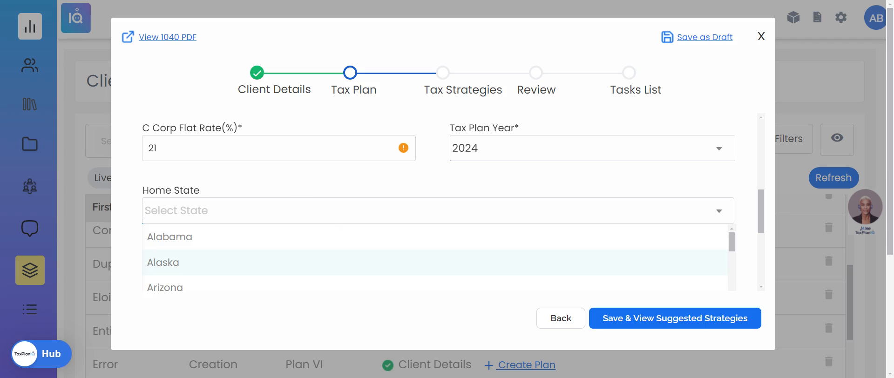
pyautogui.click(231, 286)
# Set the individual state rate to 2.5 and corporate state rate to 4.9, then save and view suggested strategies.
pyautogui.scroll(-2, 437, 203)
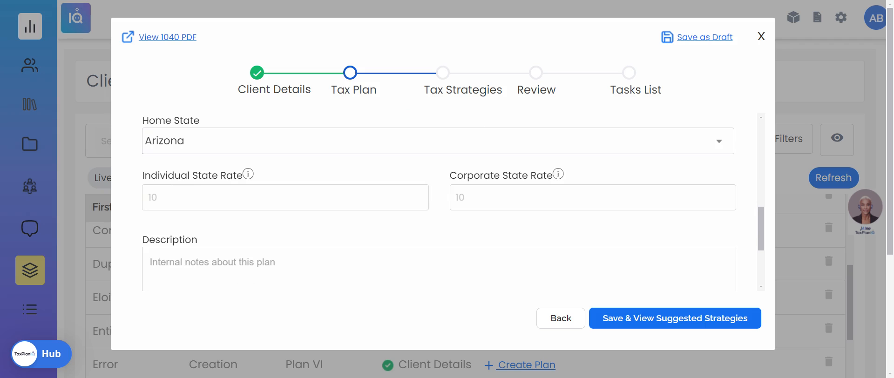
pyautogui.write('2.5')
pyautogui.write('4.9')
pyautogui.click(662, 323)
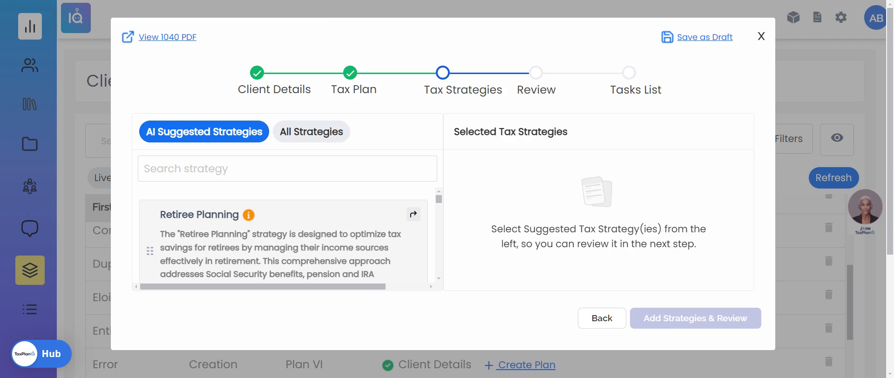
# Select the Wages: Hiring Kids and Augusta Rule strategies and proceed to review them.
pyautogui.scroll(-6, 278, 215)
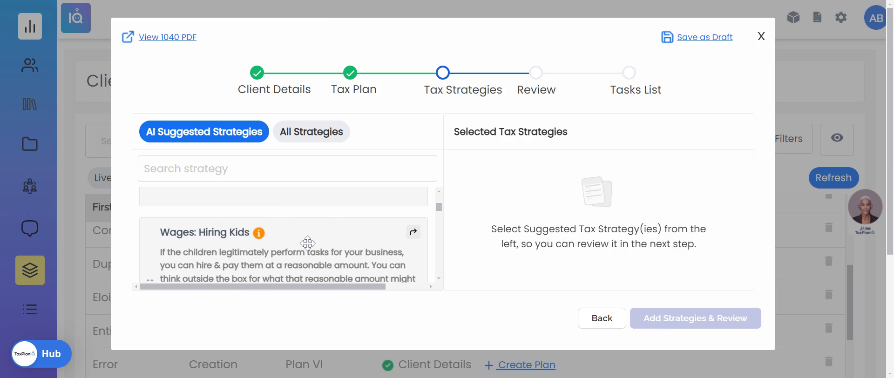
pyautogui.moveTo(307, 243); pyautogui.dragTo(610, 188)
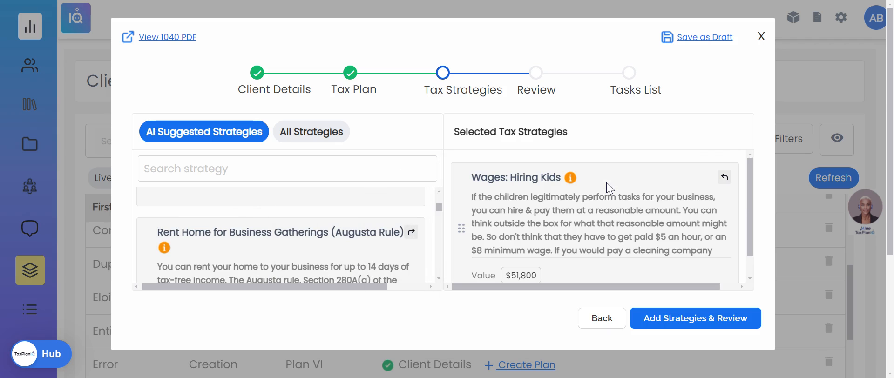
pyautogui.click(411, 233)
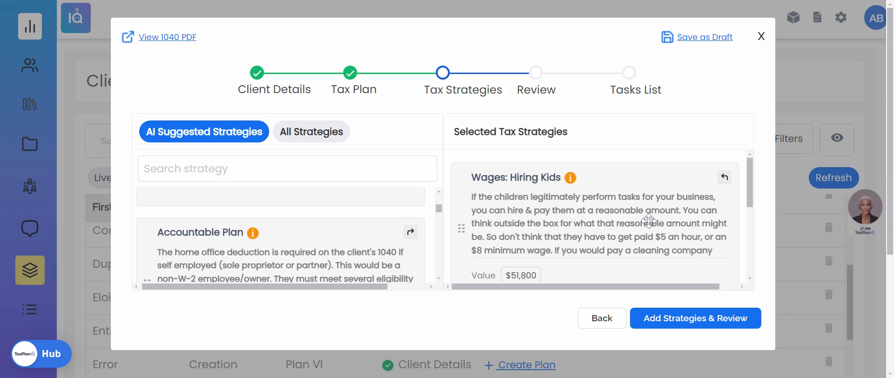
pyautogui.click(690, 324)
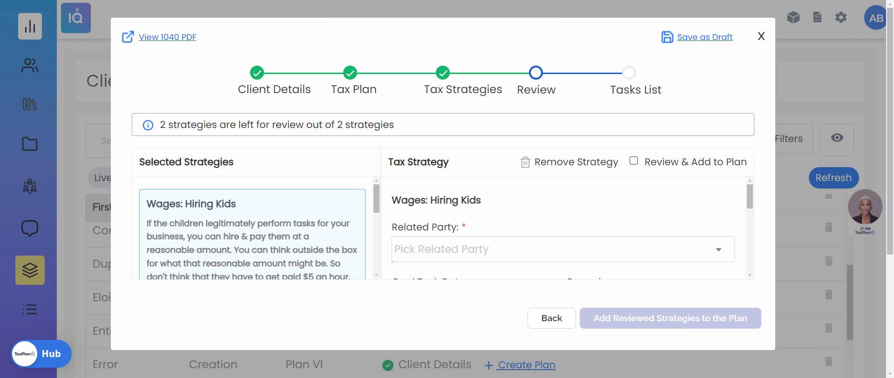
# For Wages: Hiring Kids, pick Creations by Eloise as related party and set a goal task date.
pyautogui.click(487, 238)
pyautogui.click(473, 230)
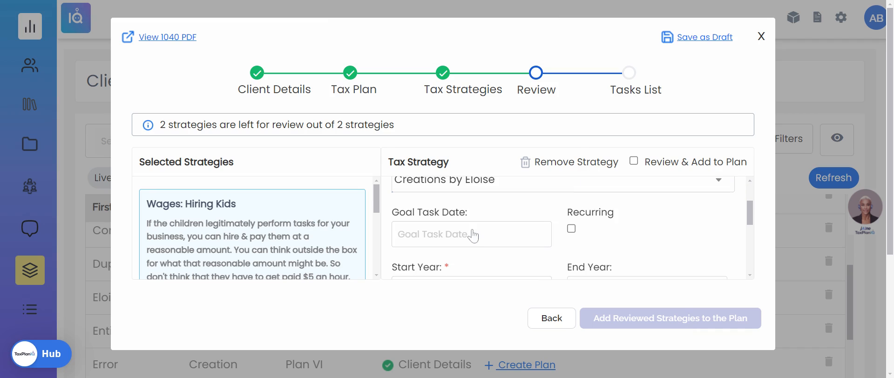
pyautogui.click(473, 235)
pyautogui.click(539, 198)
# Set the state associated rate to AZ Ind State Rate and mark Wages: Hiring Kids as reviewed and added.
pyautogui.scroll(-2, 541, 205)
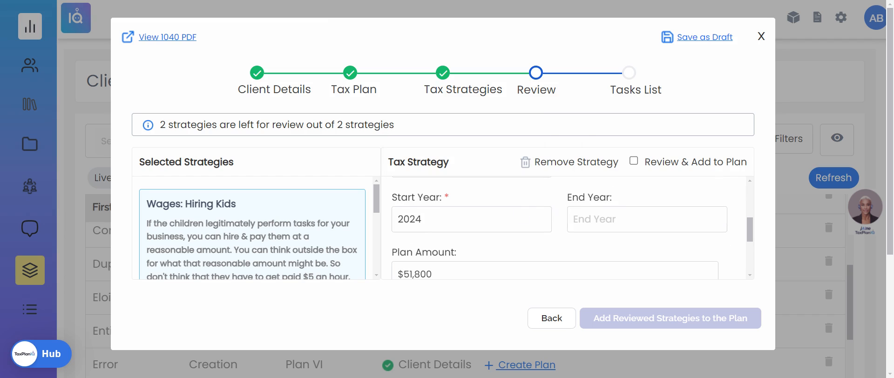
pyautogui.moveTo(554, 270)
pyautogui.scroll(-2, 564, 240)
pyautogui.scroll(-1, 563, 240)
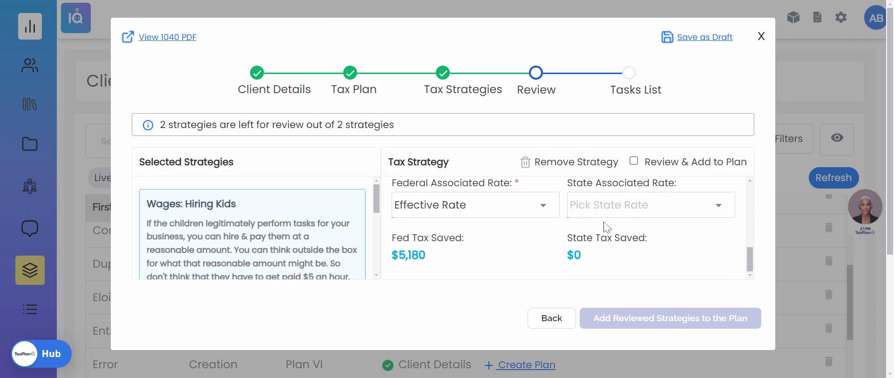
pyautogui.click(606, 205)
pyautogui.click(630, 243)
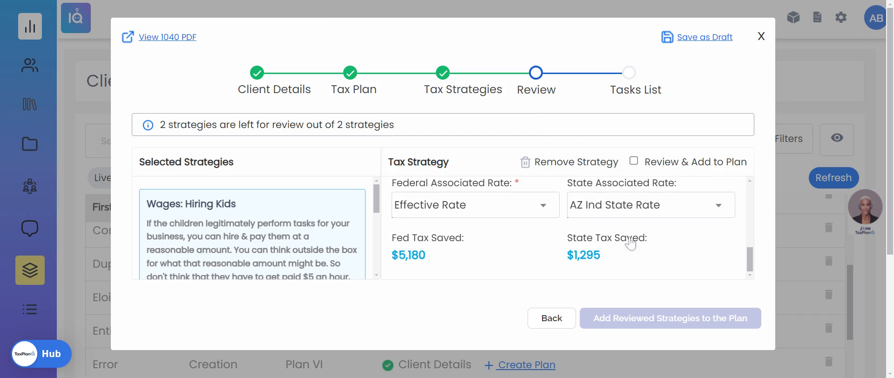
pyautogui.click(633, 162)
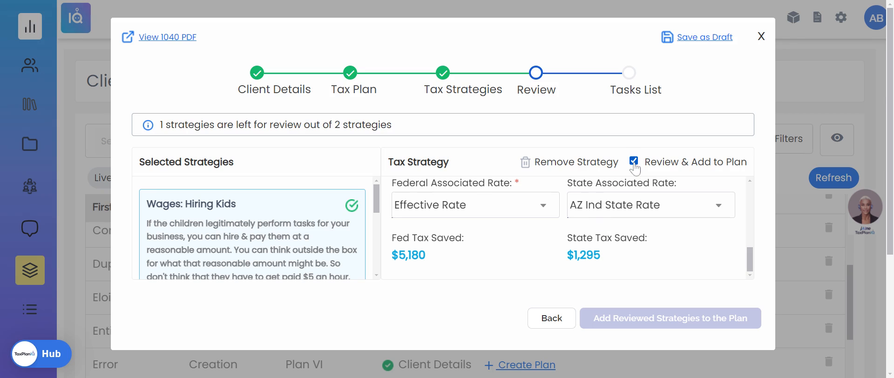
# Open the Augusta Rule strategy, pick Creations by Eloise as related party and set a goal task date.
pyautogui.scroll(-3, 253, 231)
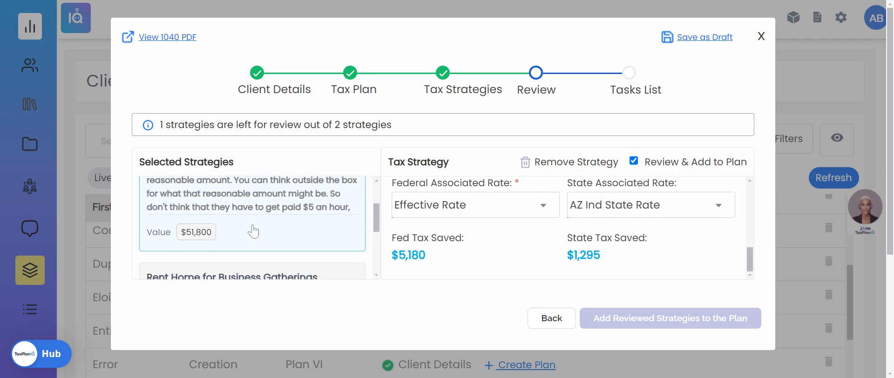
pyautogui.click(252, 230)
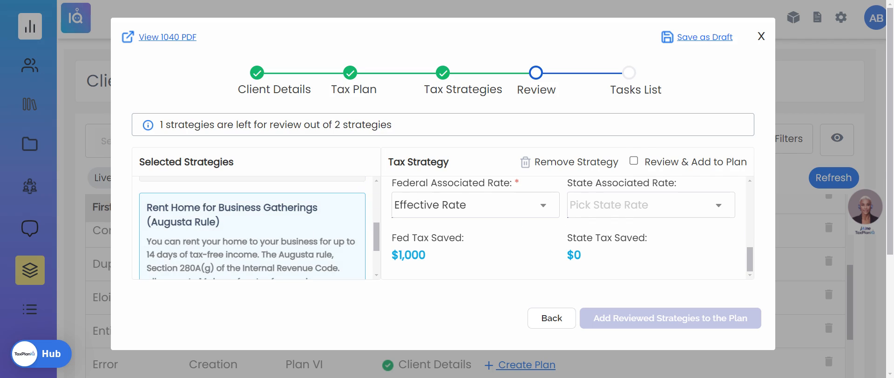
pyautogui.click(505, 227)
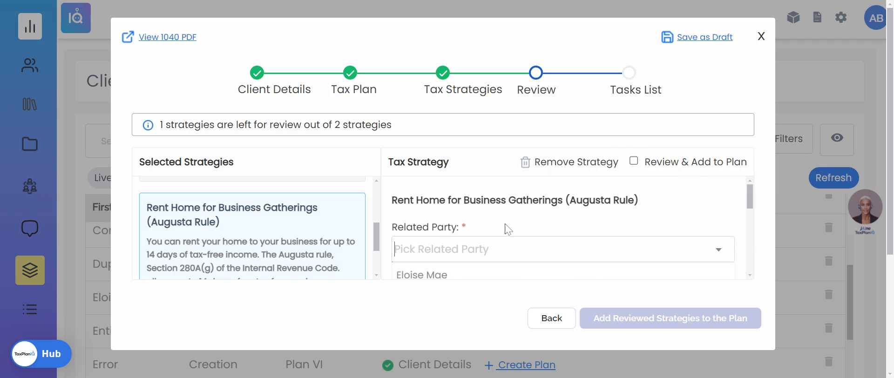
pyautogui.click(484, 242)
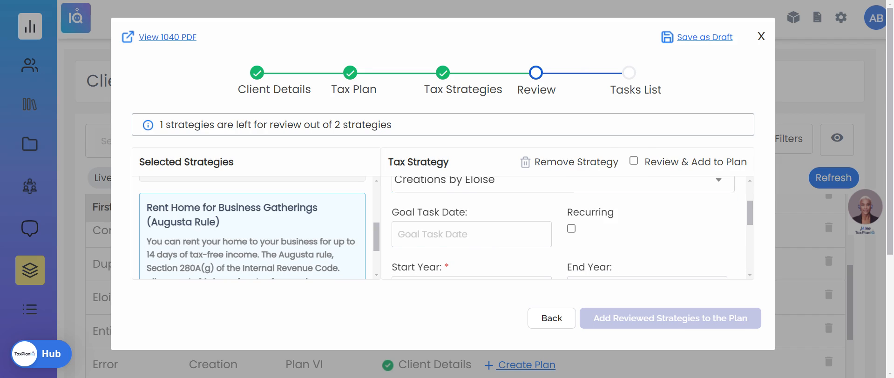
pyautogui.click(477, 235)
pyautogui.click(532, 194)
# Set the Augusta Rule's state associated rate to AZ Ind State Rate and mark it reviewed and added.
pyautogui.scroll(-2, 535, 210)
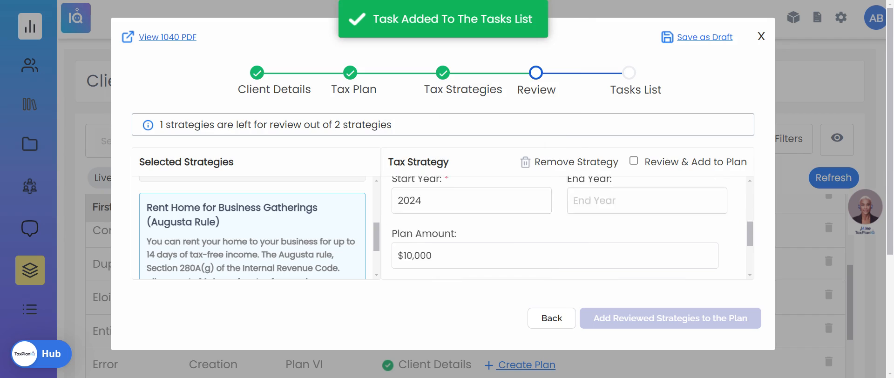
pyautogui.scroll(-1, 554, 228)
pyautogui.click(643, 260)
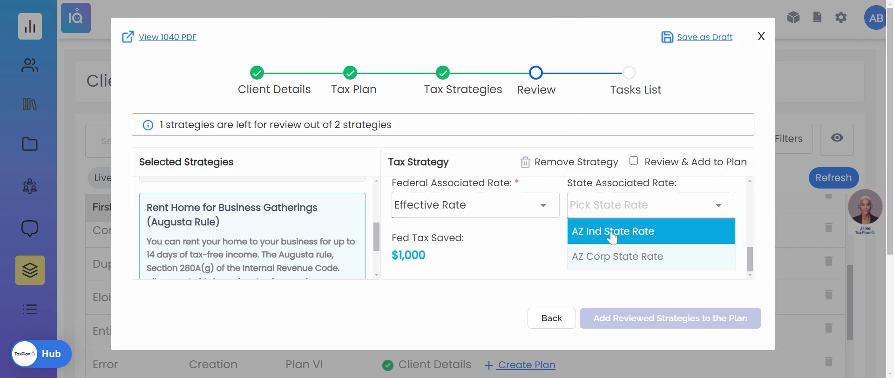
pyautogui.click(611, 230)
pyautogui.click(633, 160)
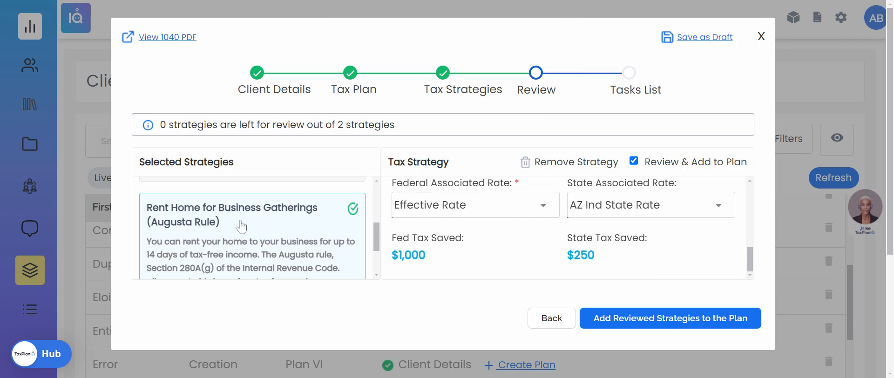
# Add the reviewed strategies to the plan and create the plan with its tasks list.
pyautogui.click(668, 321)
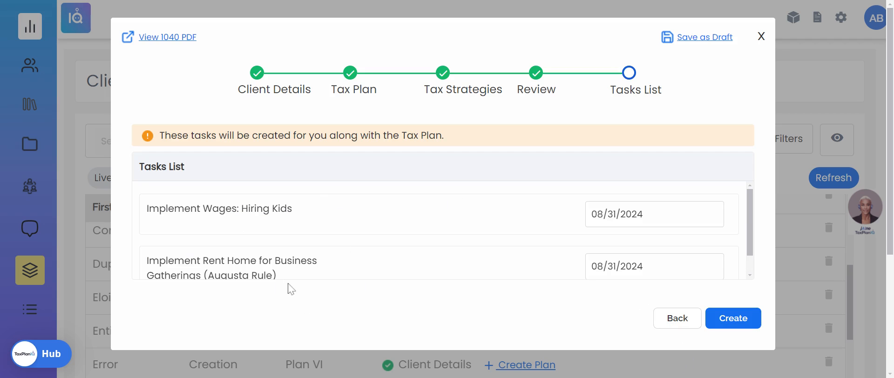
pyautogui.click(741, 326)
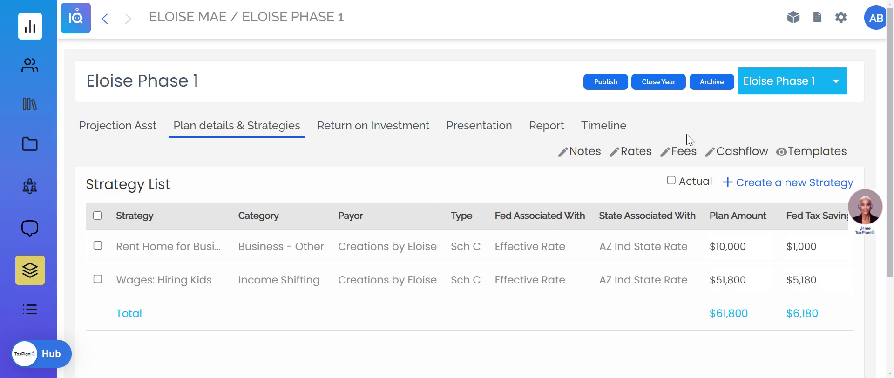
# Open the plan's fees and start a new One Time fee with an amount of $2,084.
pyautogui.click(681, 156)
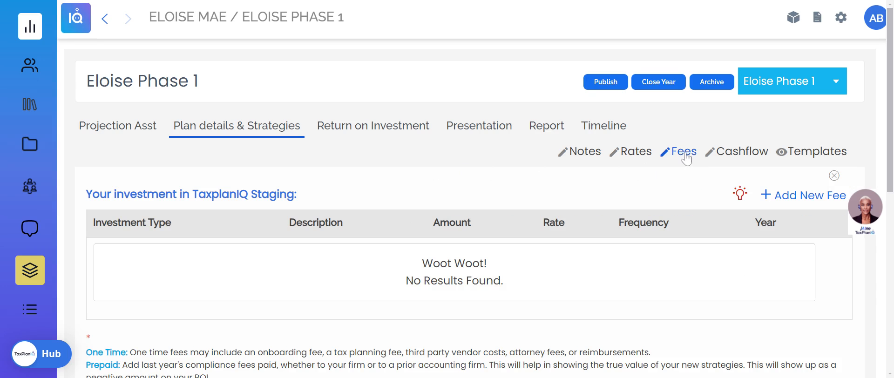
pyautogui.moveTo(740, 200)
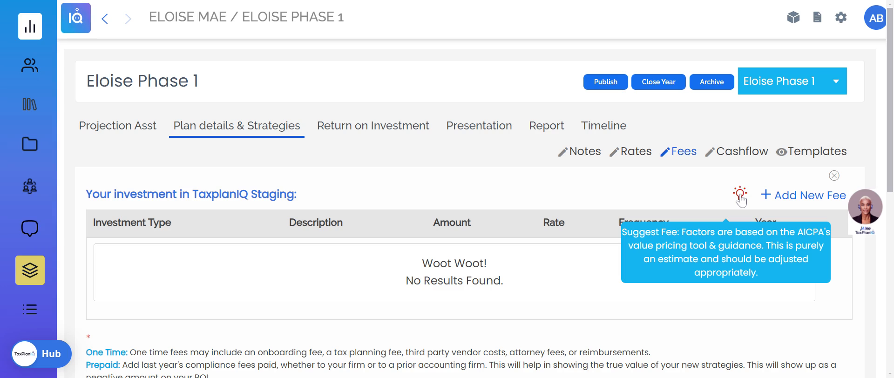
pyautogui.click(786, 204)
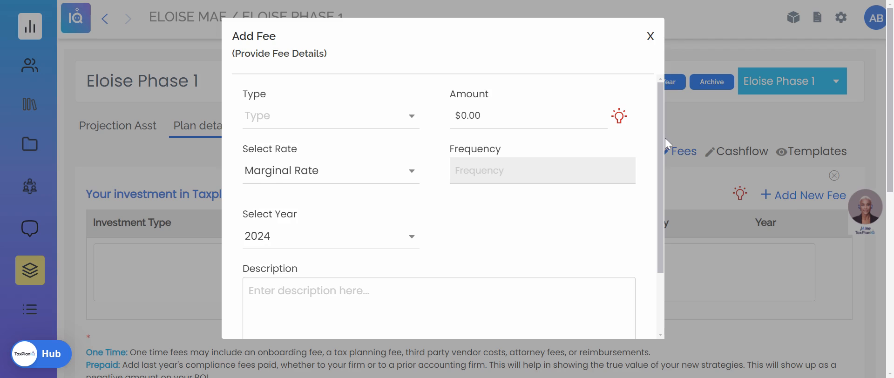
pyautogui.click(312, 116)
pyautogui.click(307, 148)
pyautogui.click(484, 116)
pyautogui.press('BackSpace')
pyautogui.write('2084')
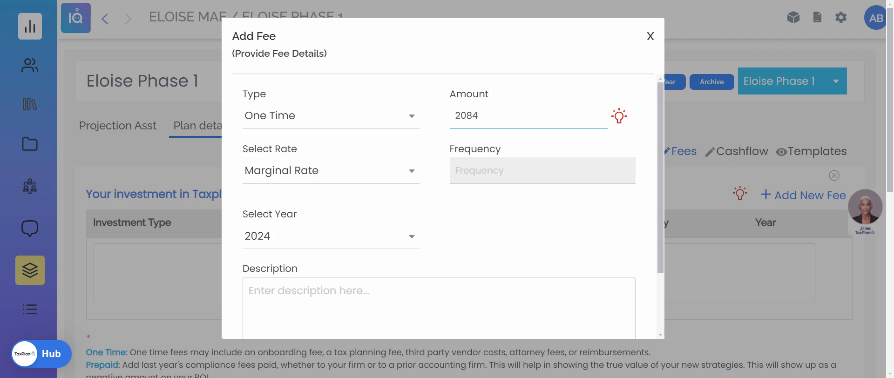
# Enter Implementation Fee as the fee description, correct its spelling, and add the fee to the plan.
pyautogui.click(327, 280)
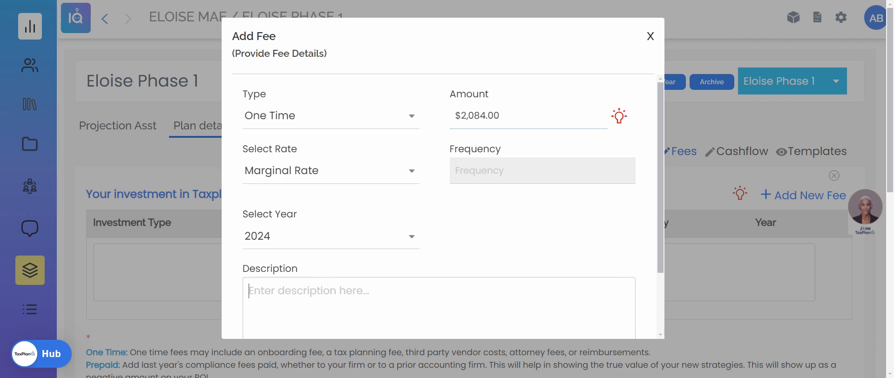
pyautogui.write('Implmene')
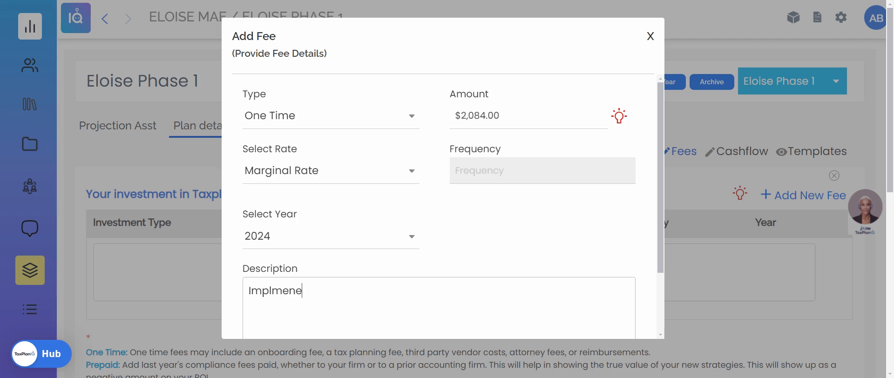
pyautogui.write('ttatio')
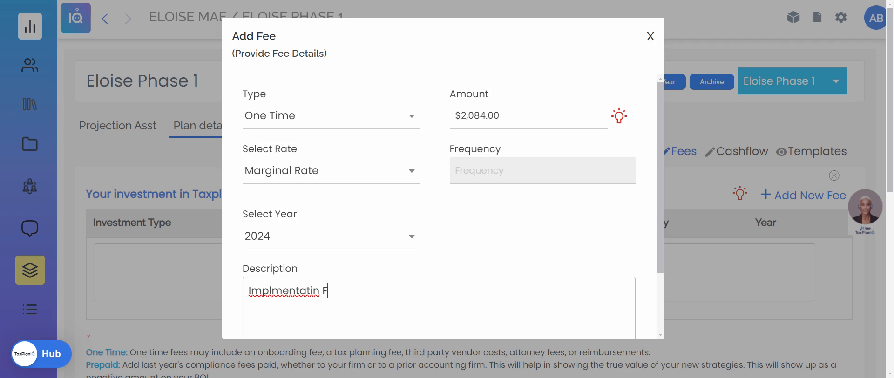
pyautogui.press('BackSpace')
pyautogui.write('ion Fee')
pyautogui.doubleClick(296, 297)
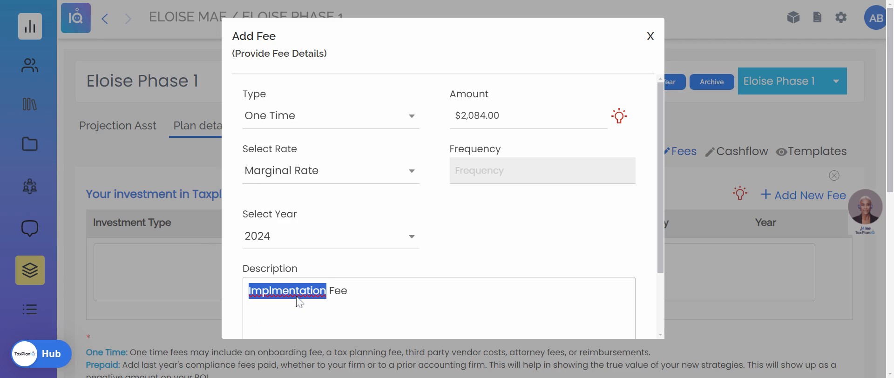
pyautogui.write('Implementation')
pyautogui.scroll(-2, 549, 240)
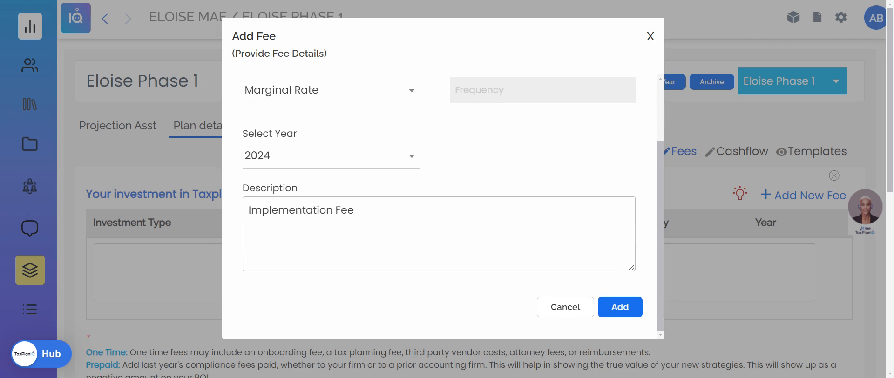
pyautogui.click(621, 308)
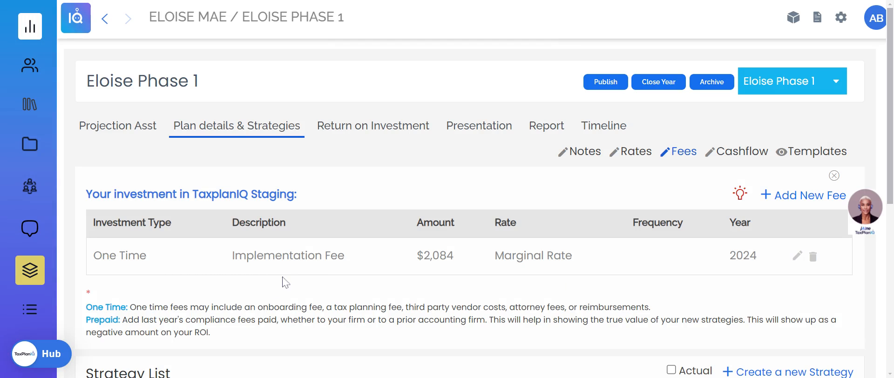
# Open the plan's Return on Investment summary.
pyautogui.click(376, 133)
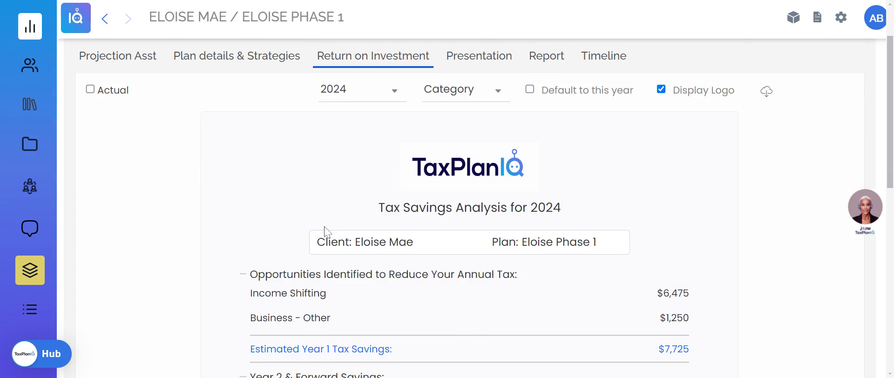